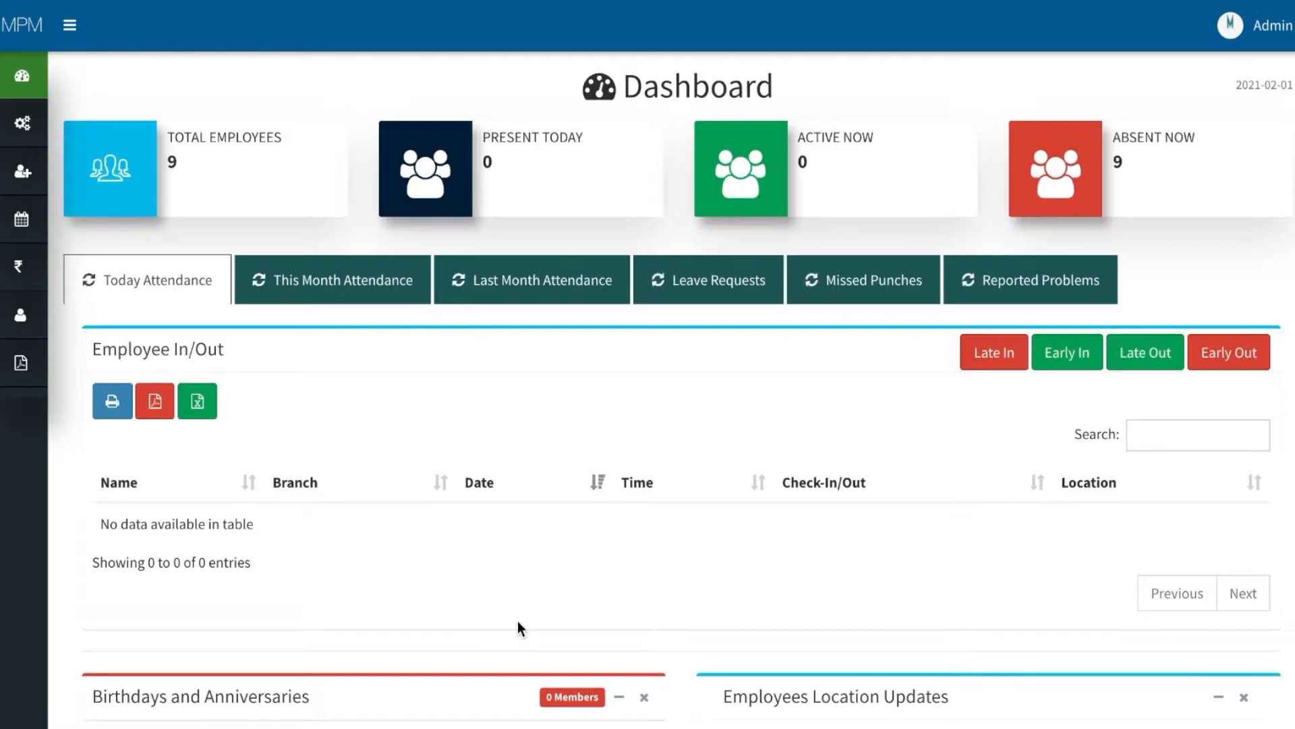
Step: Open Menu Allocation for the first listed employee and allow access to My employee Dashboard
mouse_move(34, 171)
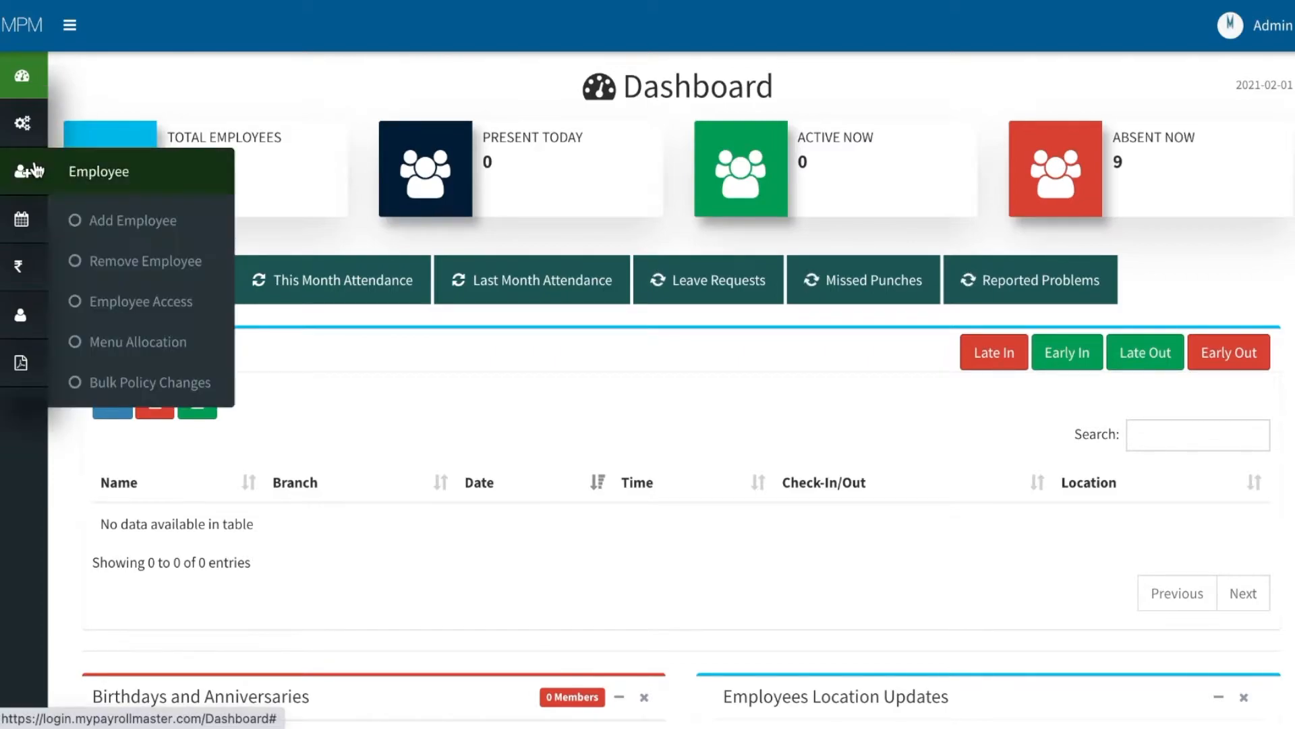
left_click(139, 340)
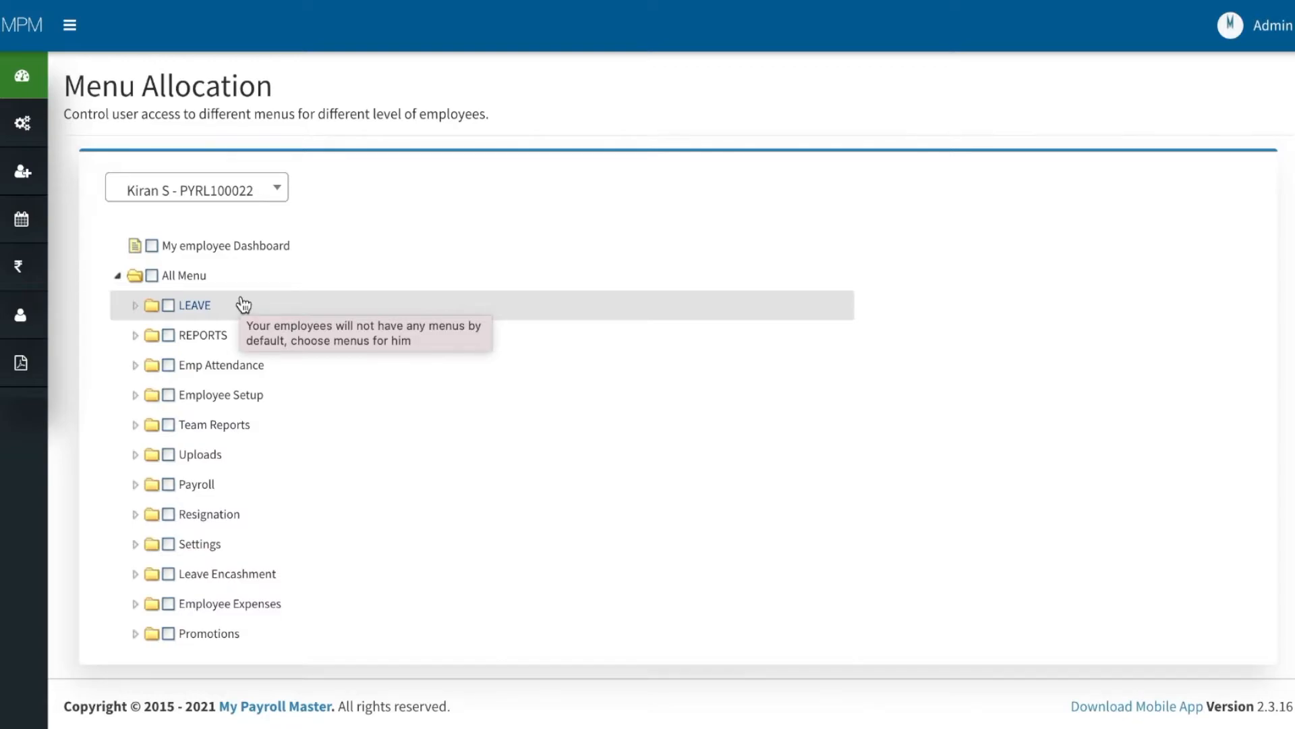
left_click(236, 191)
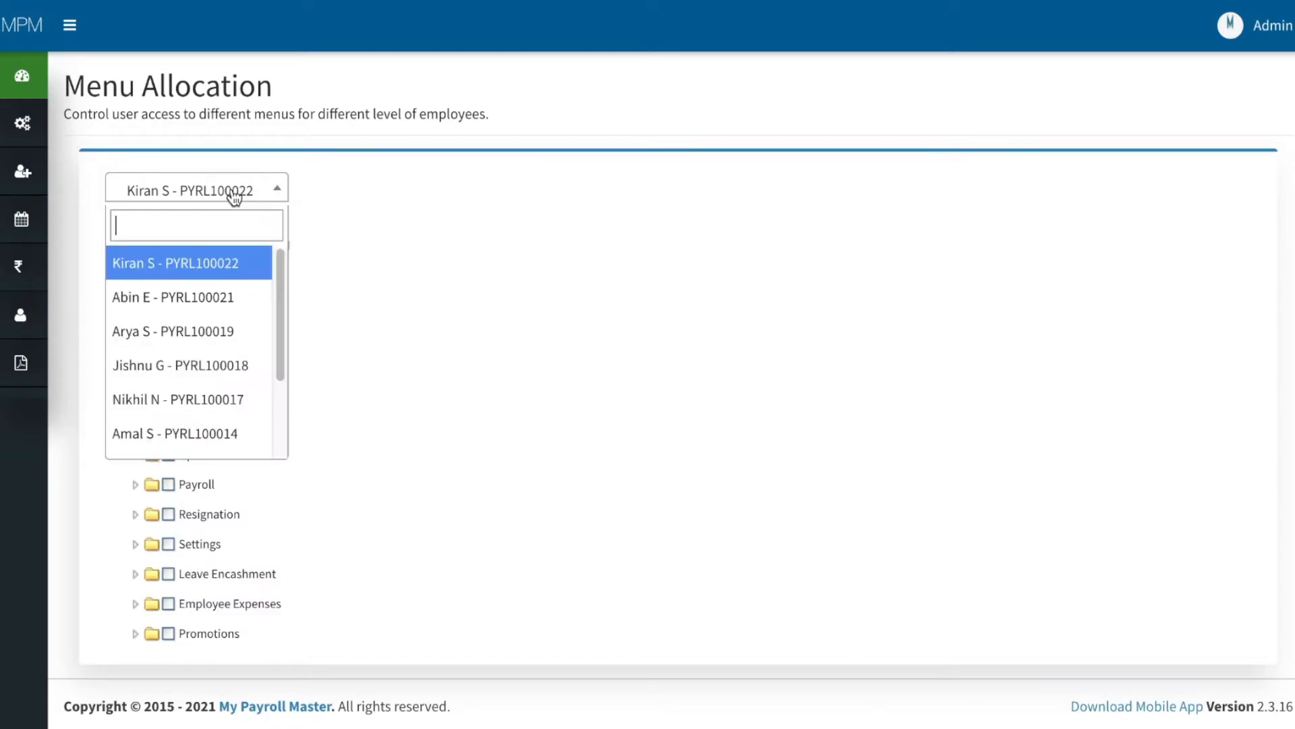
left_click(225, 272)
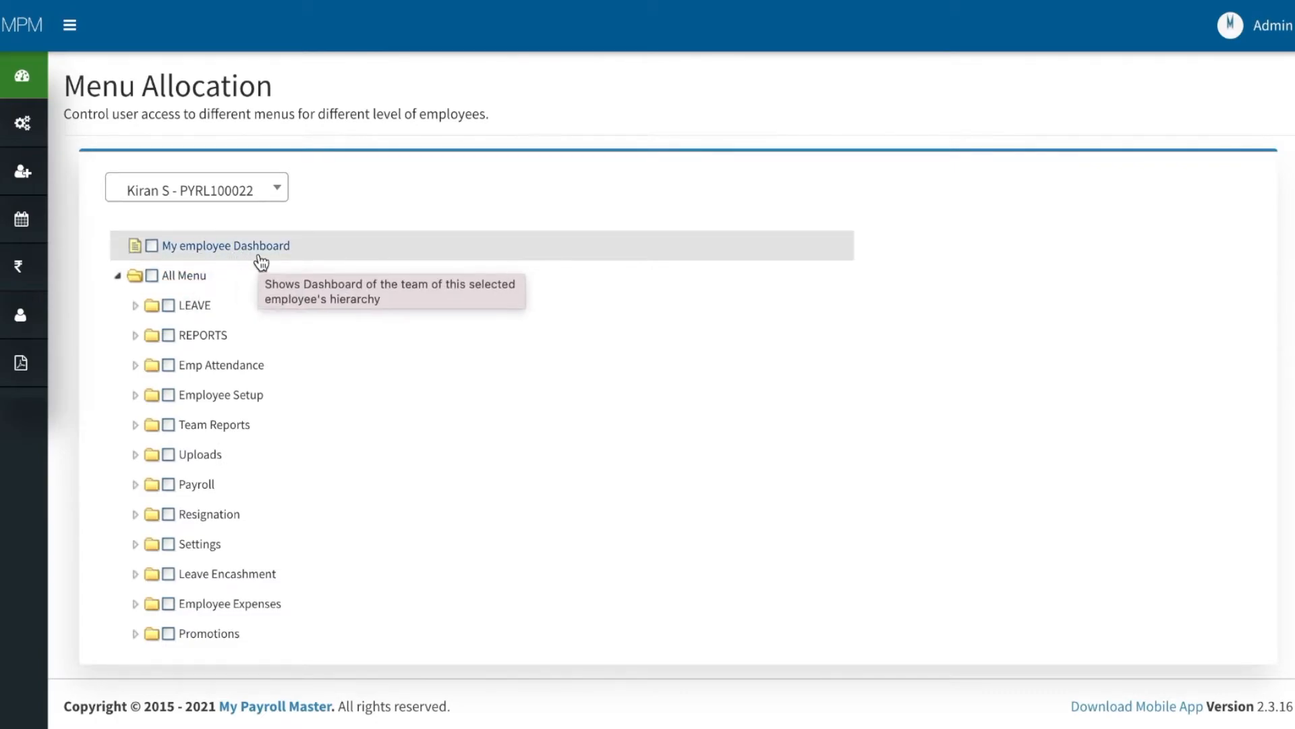
left_click(154, 248)
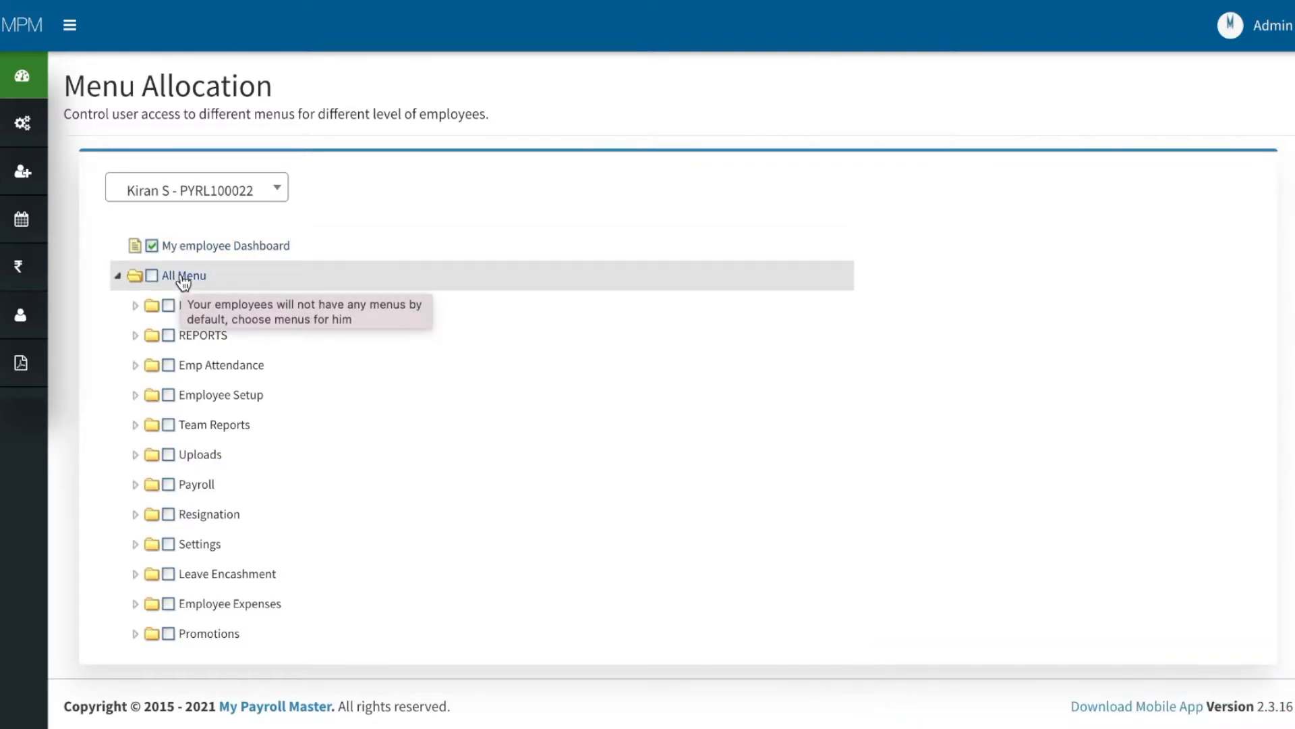
Step: Allow the employee access to My Leave Requests and Team Leave Requests in the LEAVE group, leaving All Menu unallocated as a whole
left_click(153, 281)
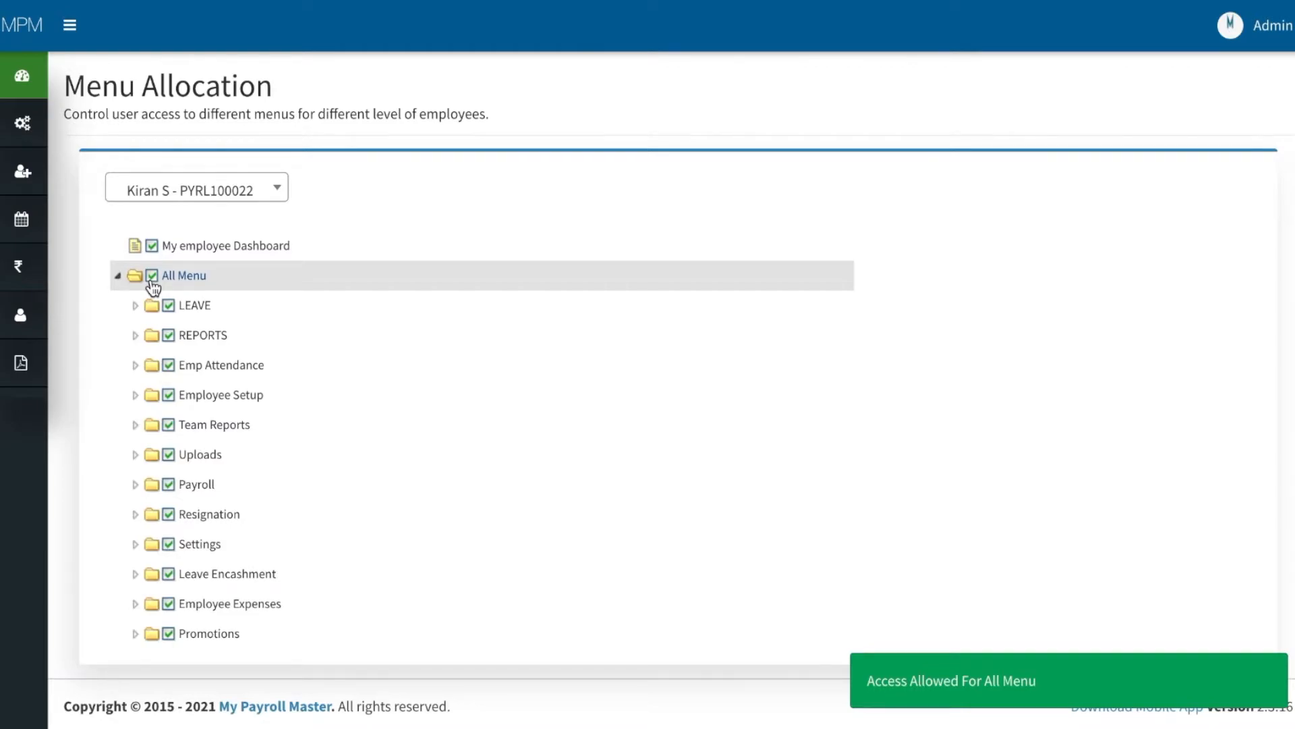
left_click(152, 281)
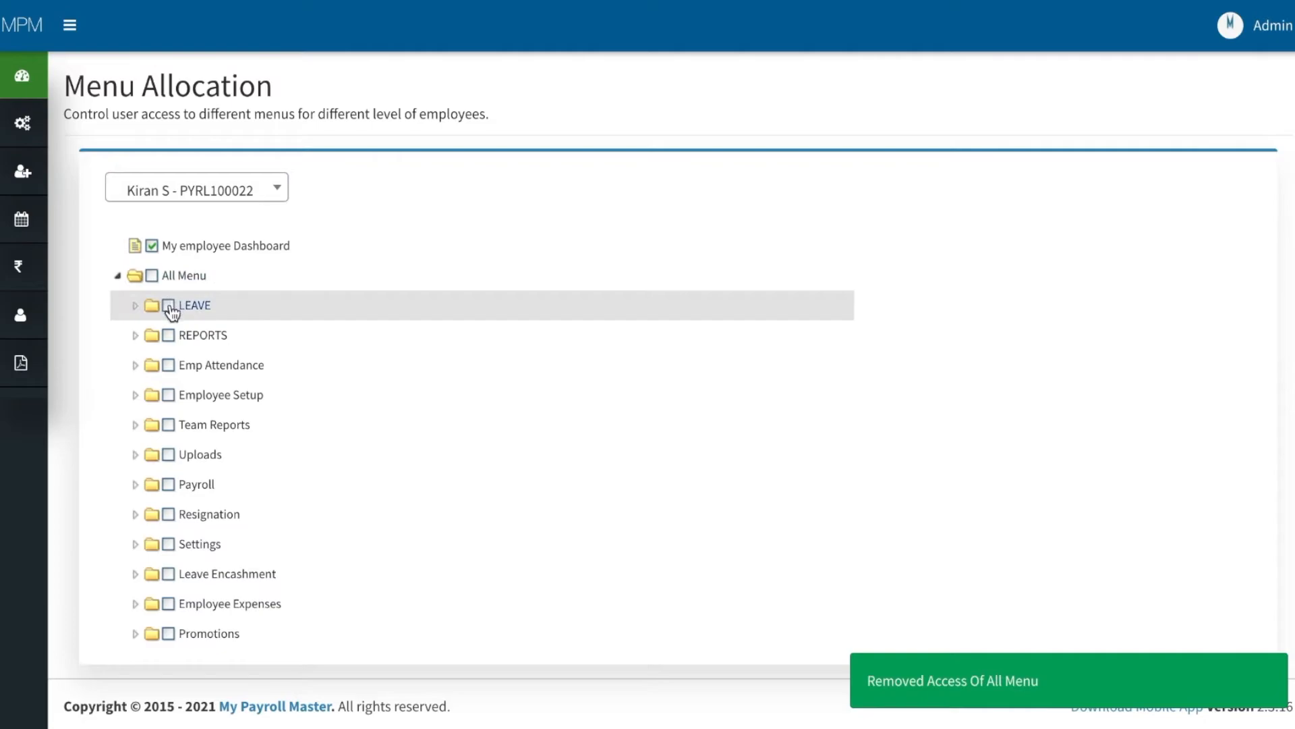
left_click(136, 306)
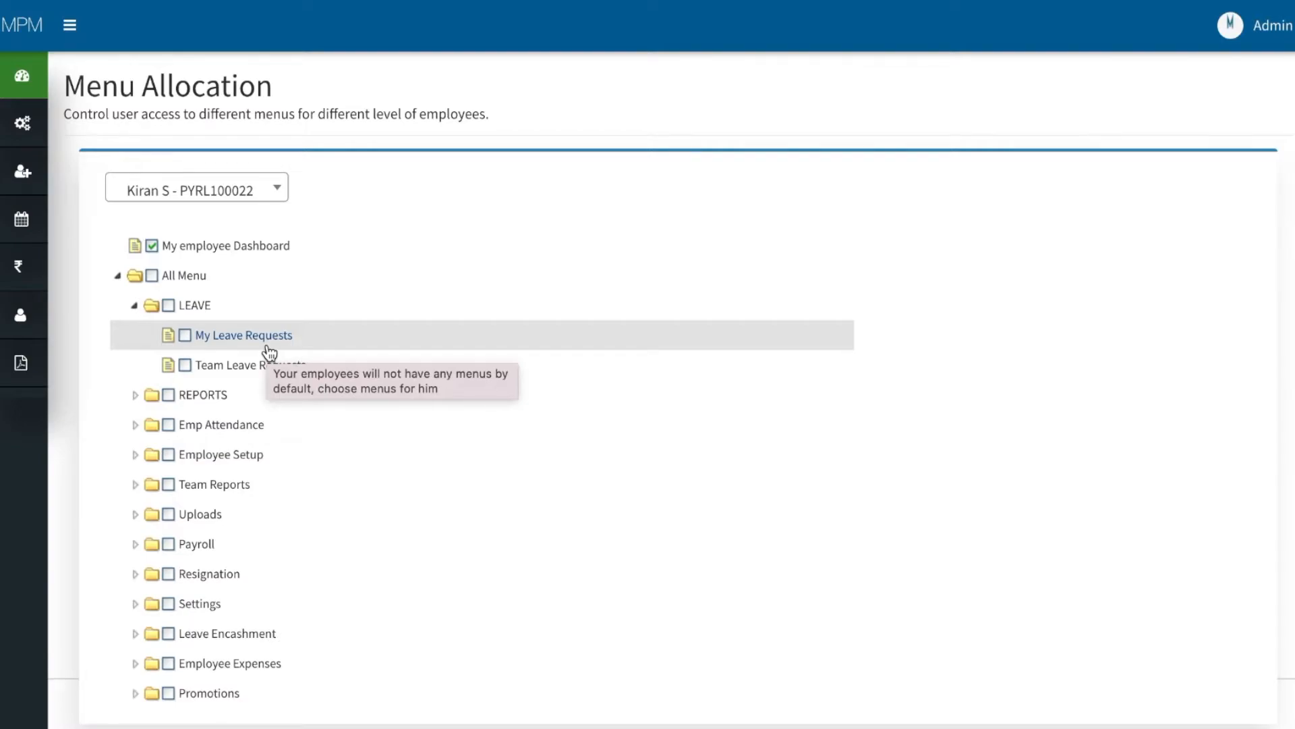
left_click(185, 335)
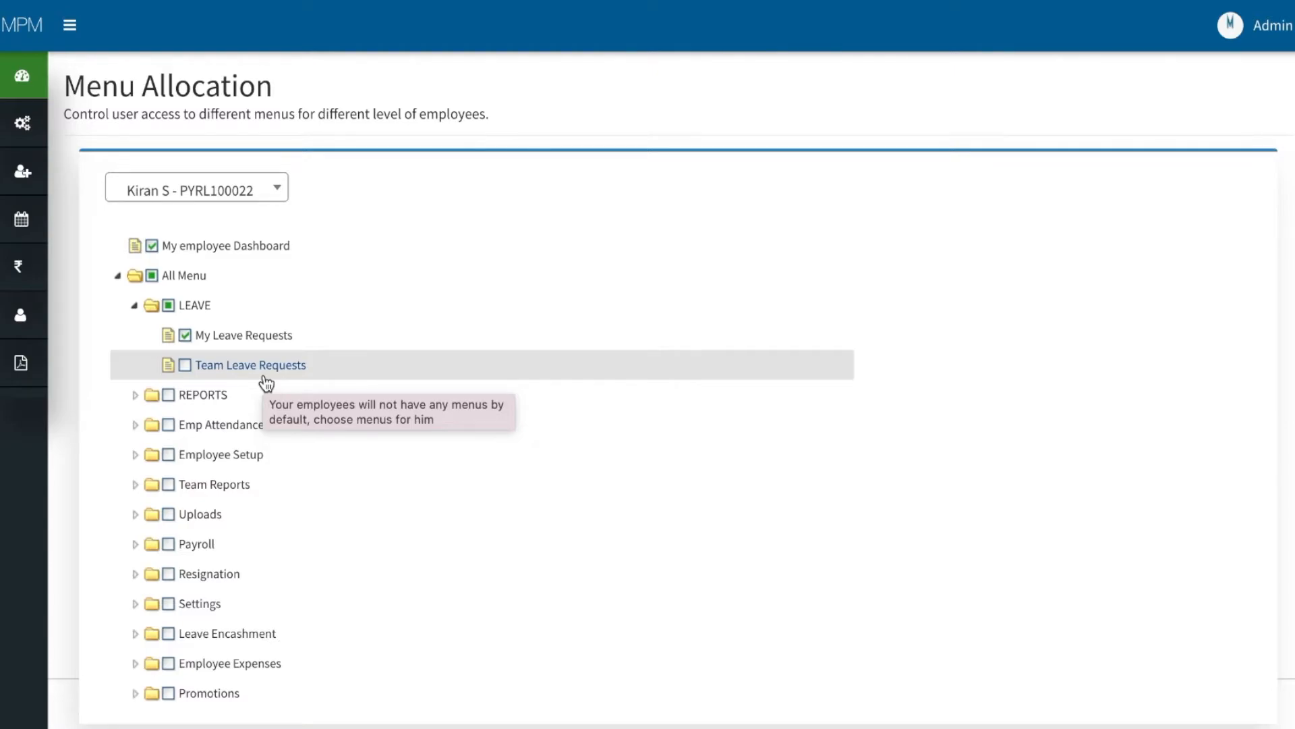
left_click(185, 365)
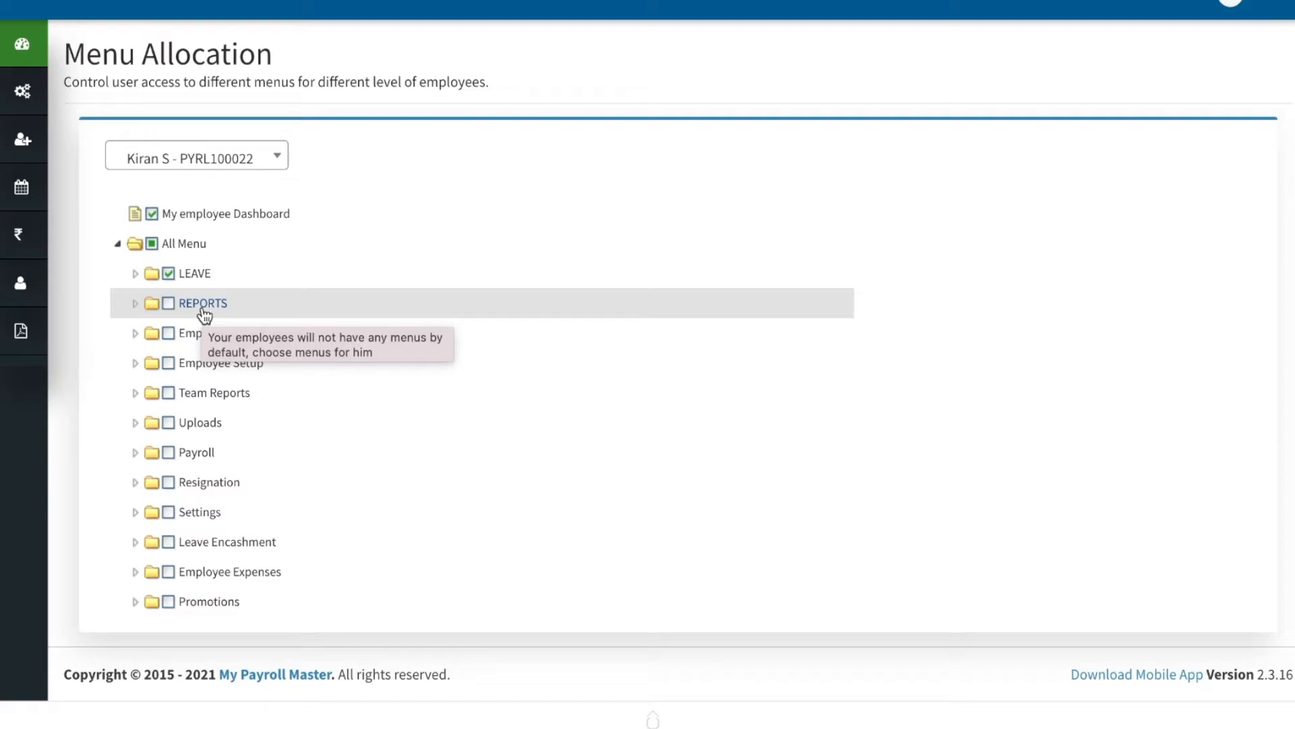
Step: Review the REPORTS submenus from Salary to Loan and allow access to the entire REPORTS group
left_click(135, 304)
scroll(137, 312, "down", 2)
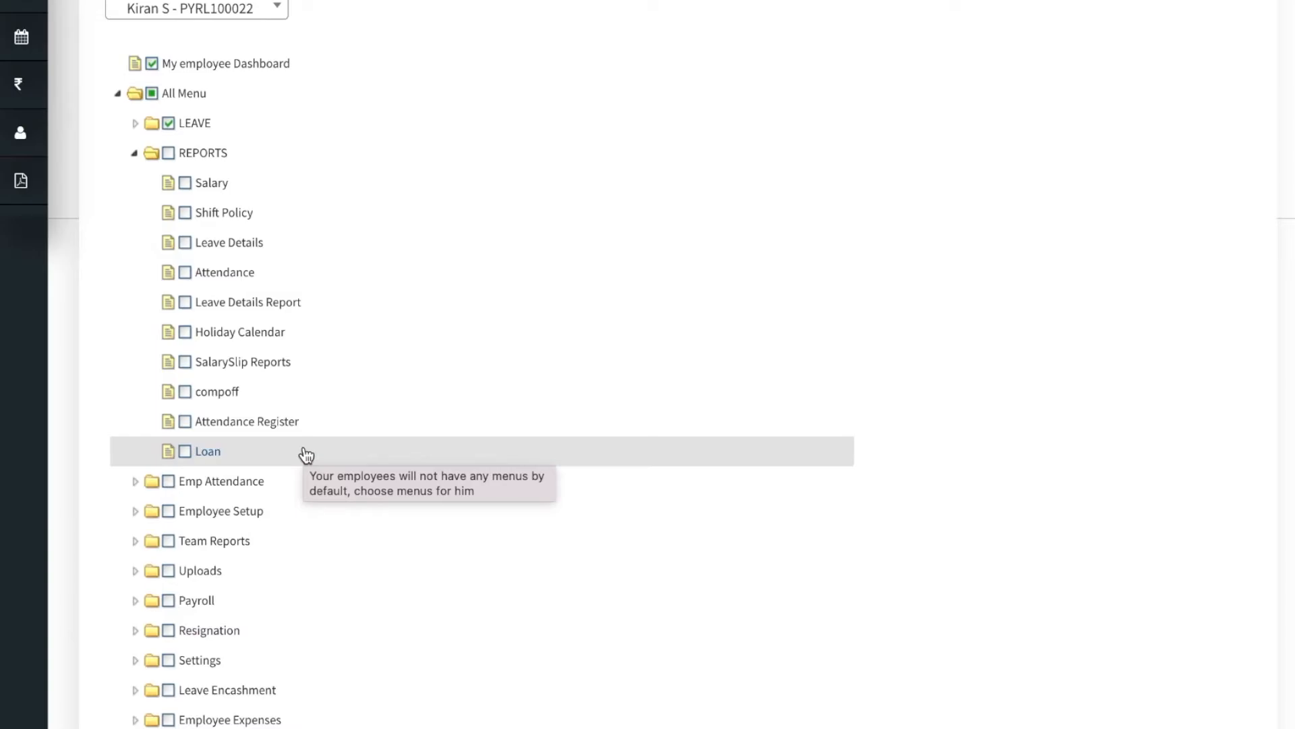
left_click(168, 155)
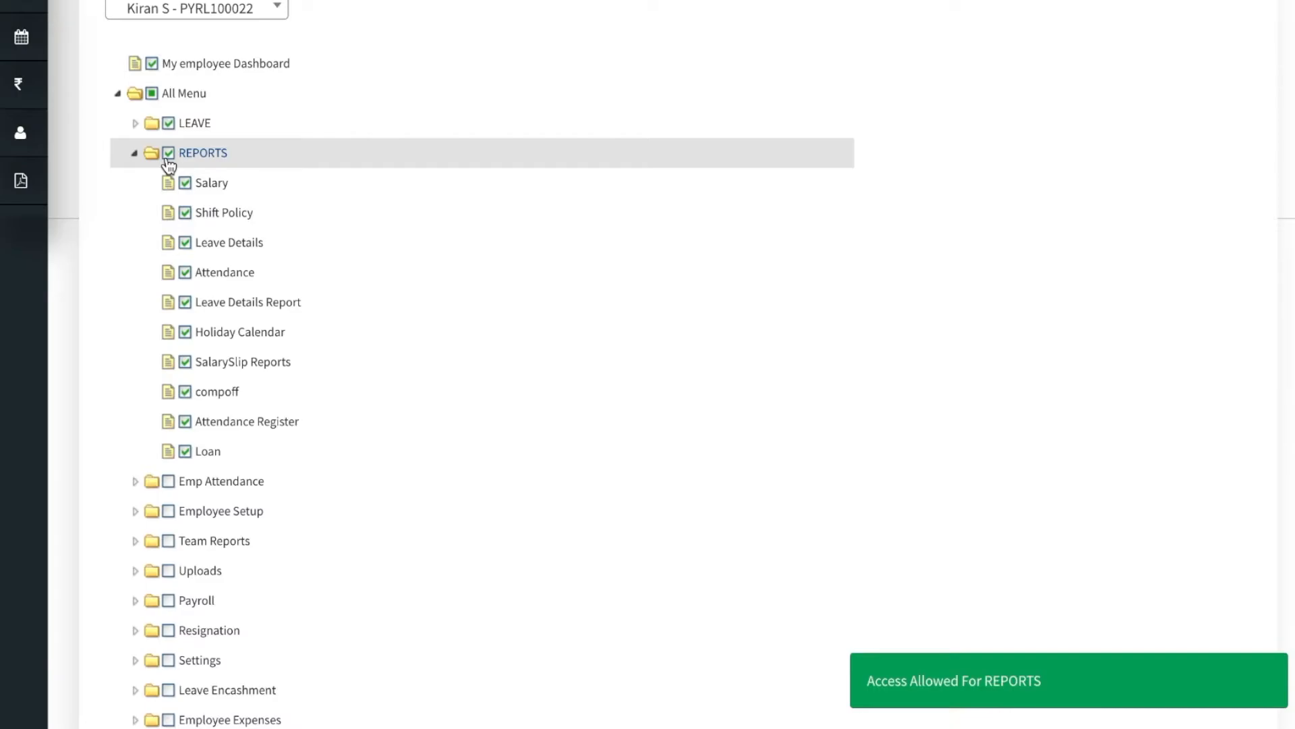
left_click(135, 153)
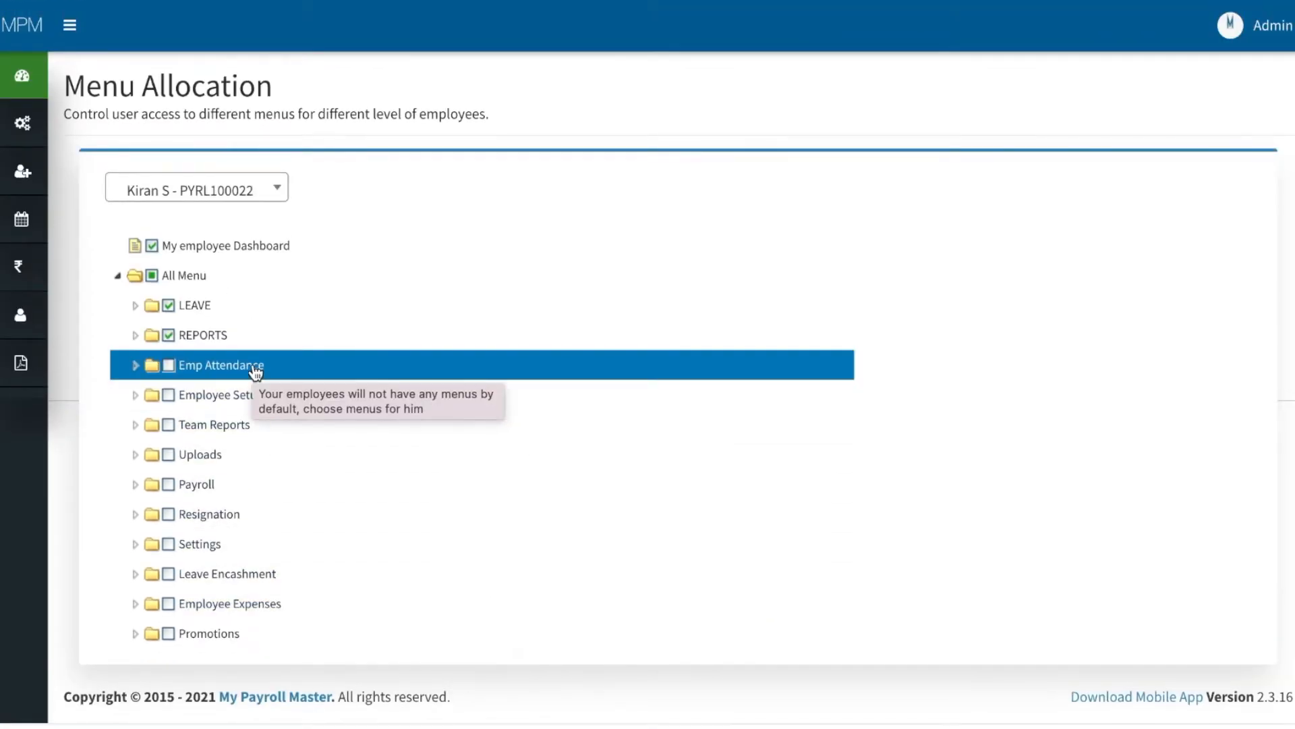
Step: Expand the Emp Attendance group to review its submenus and allow access to all of them
left_click(135, 365)
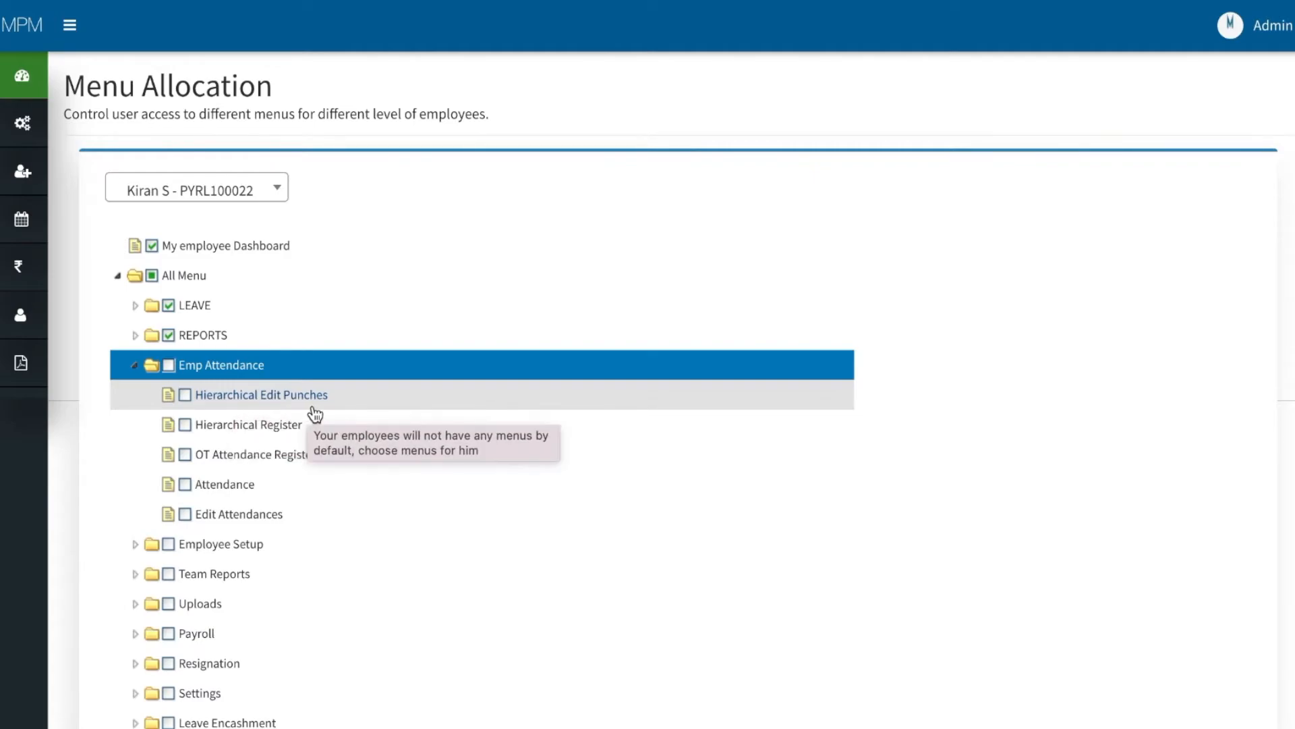
mouse_move(35, 223)
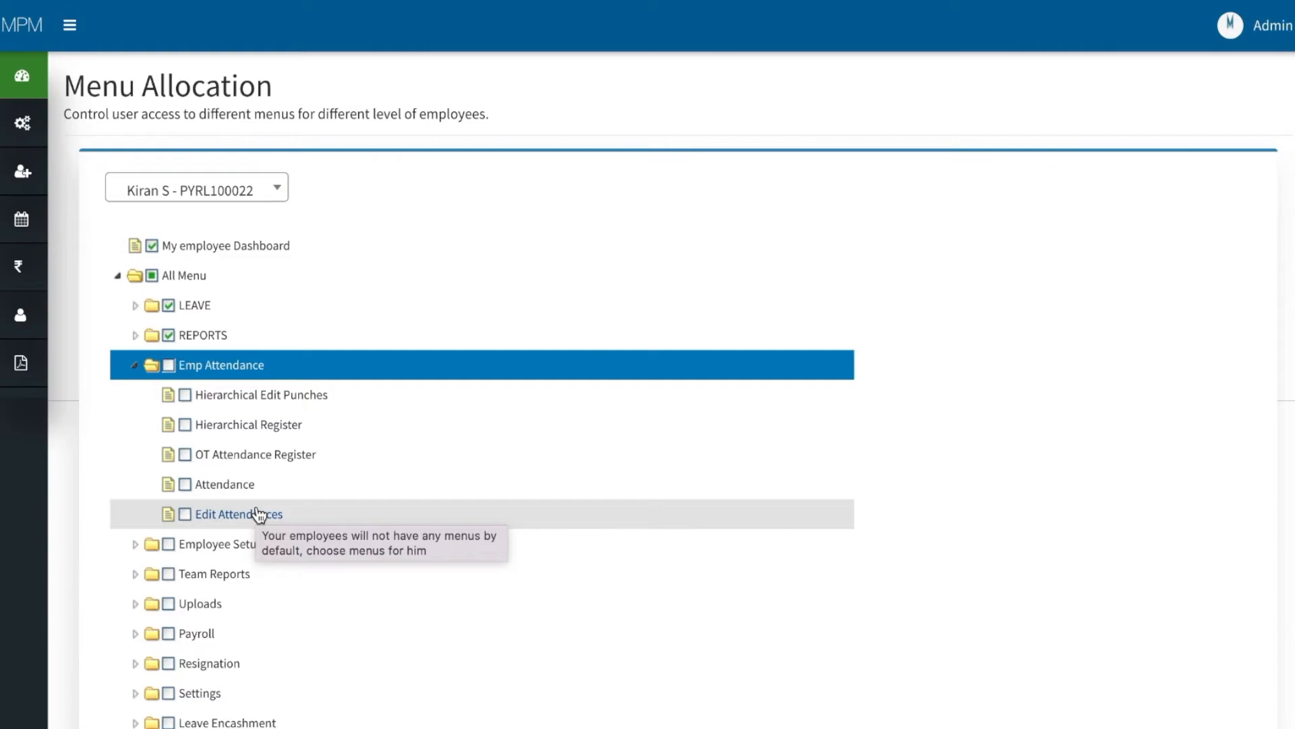
left_click(169, 365)
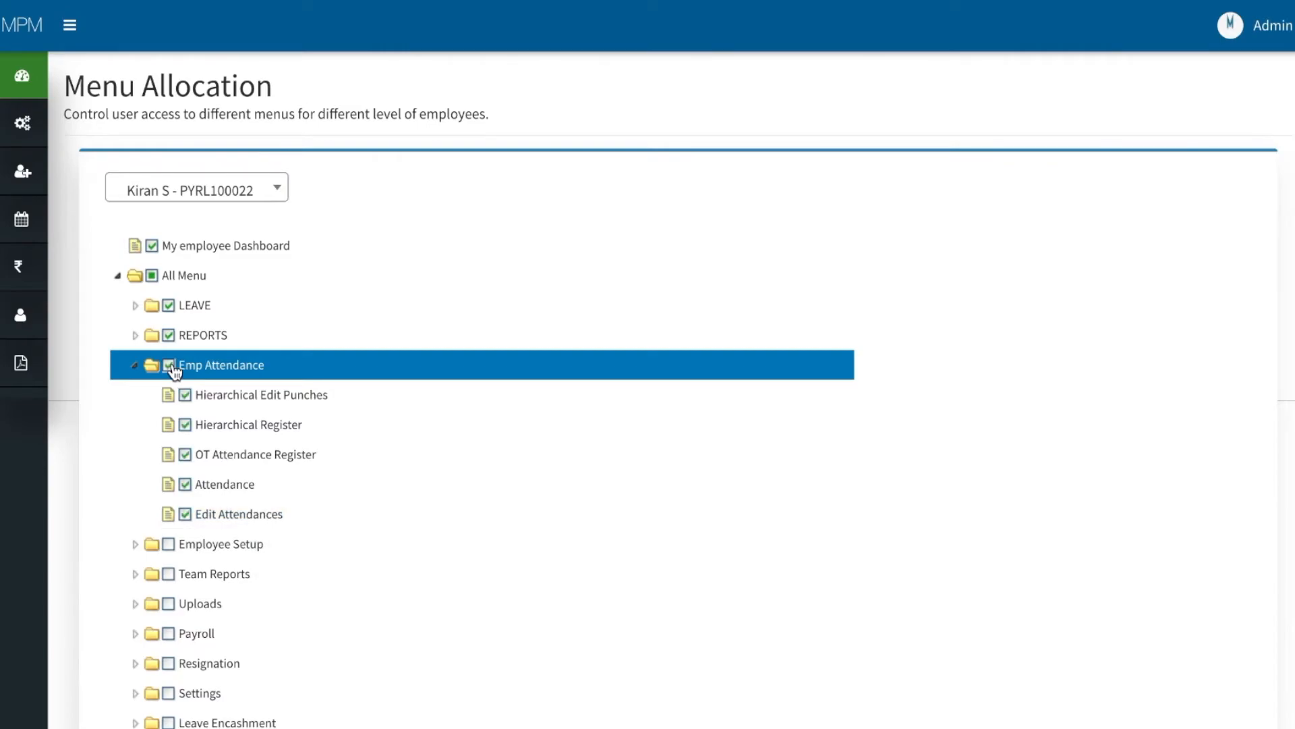
left_click(137, 367)
Step: Allow access to the whole Employee Setup group and to all Team Reports submenus
scroll(262, 394, "down", 1)
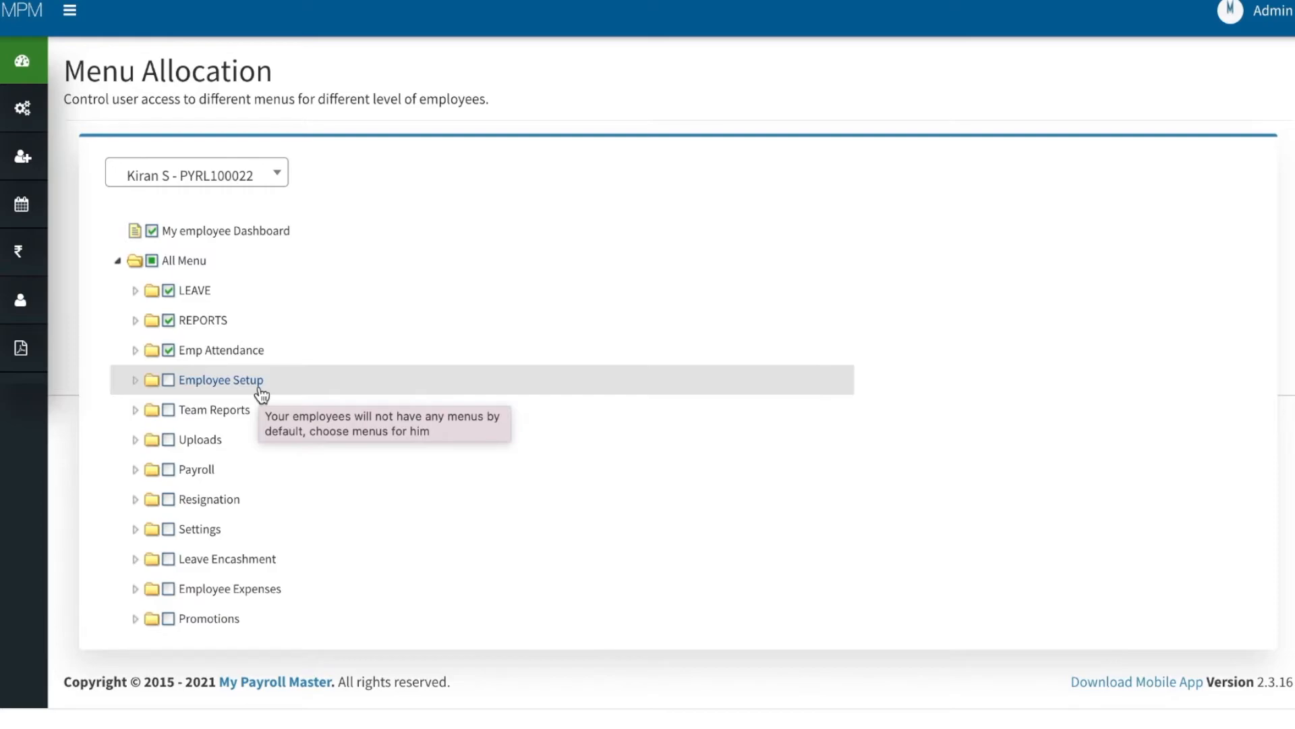
left_click(169, 379)
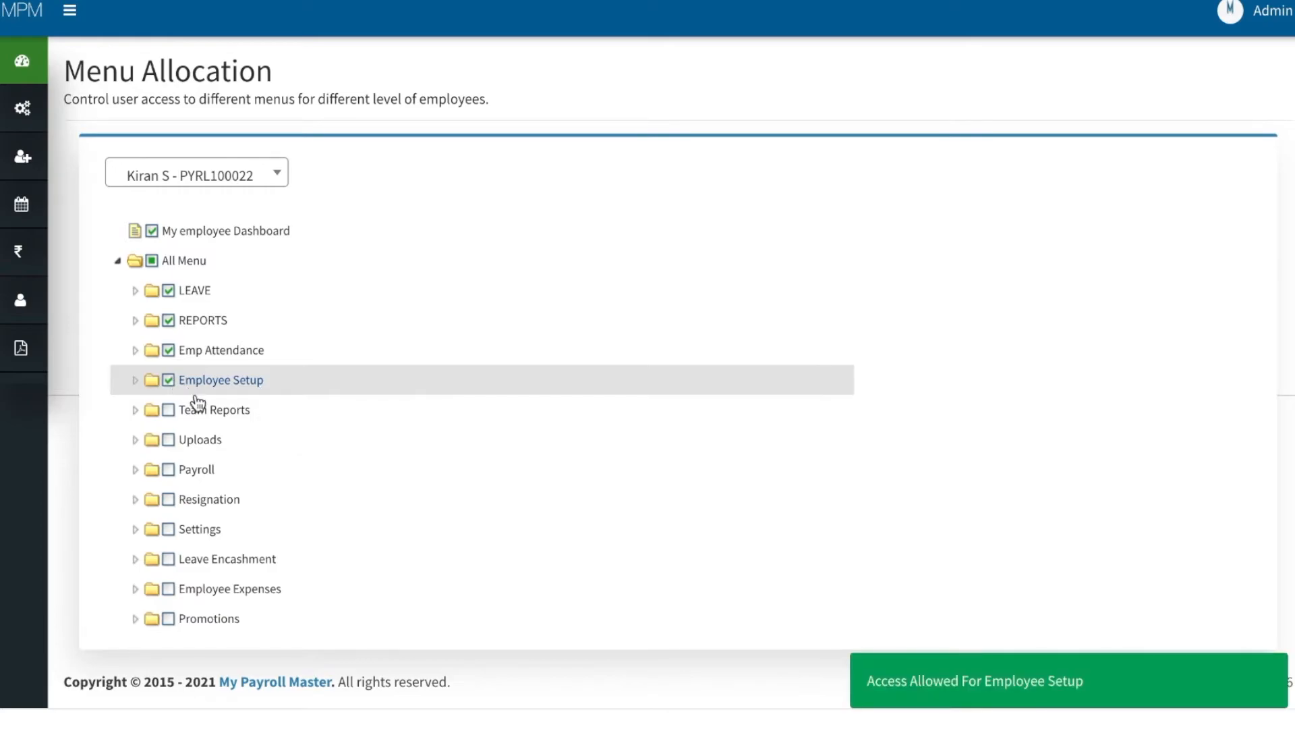
double_click(223, 410)
scroll(184, 307, "down", 3)
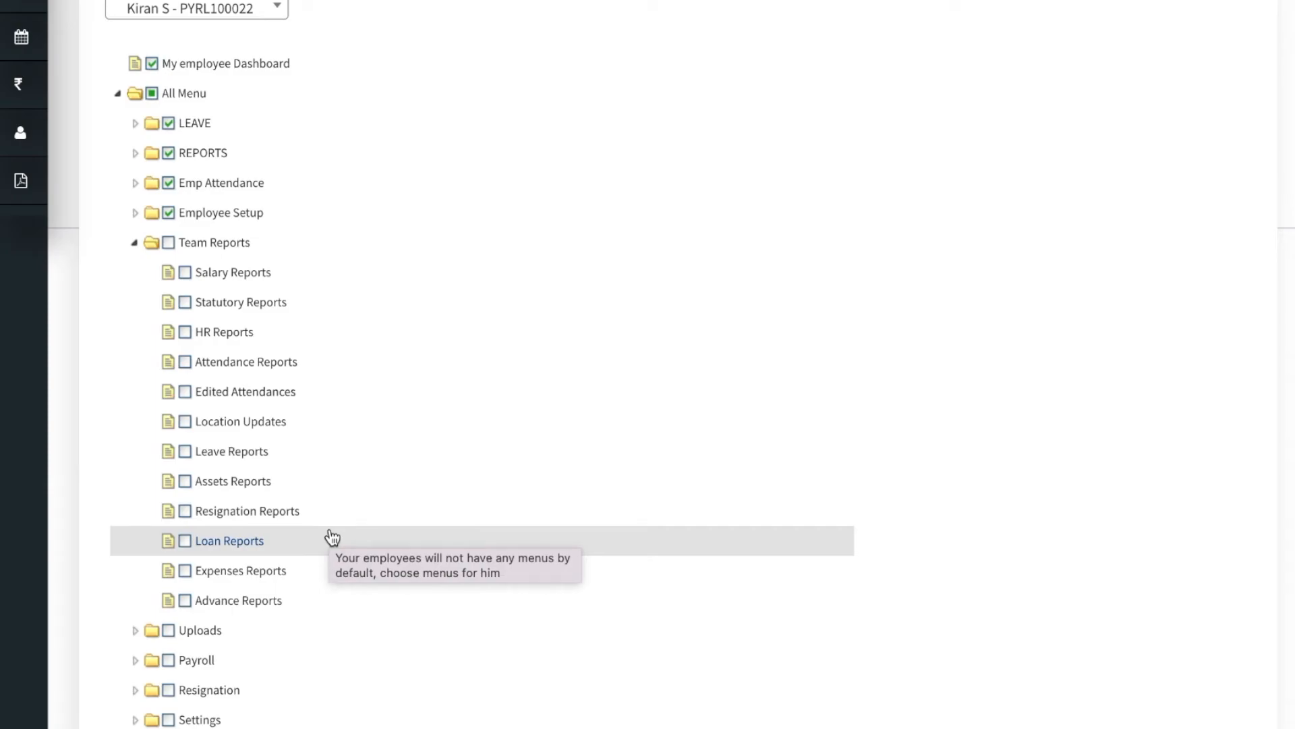
scroll(448, 237, "down", 3)
left_click(168, 53)
left_click(137, 53)
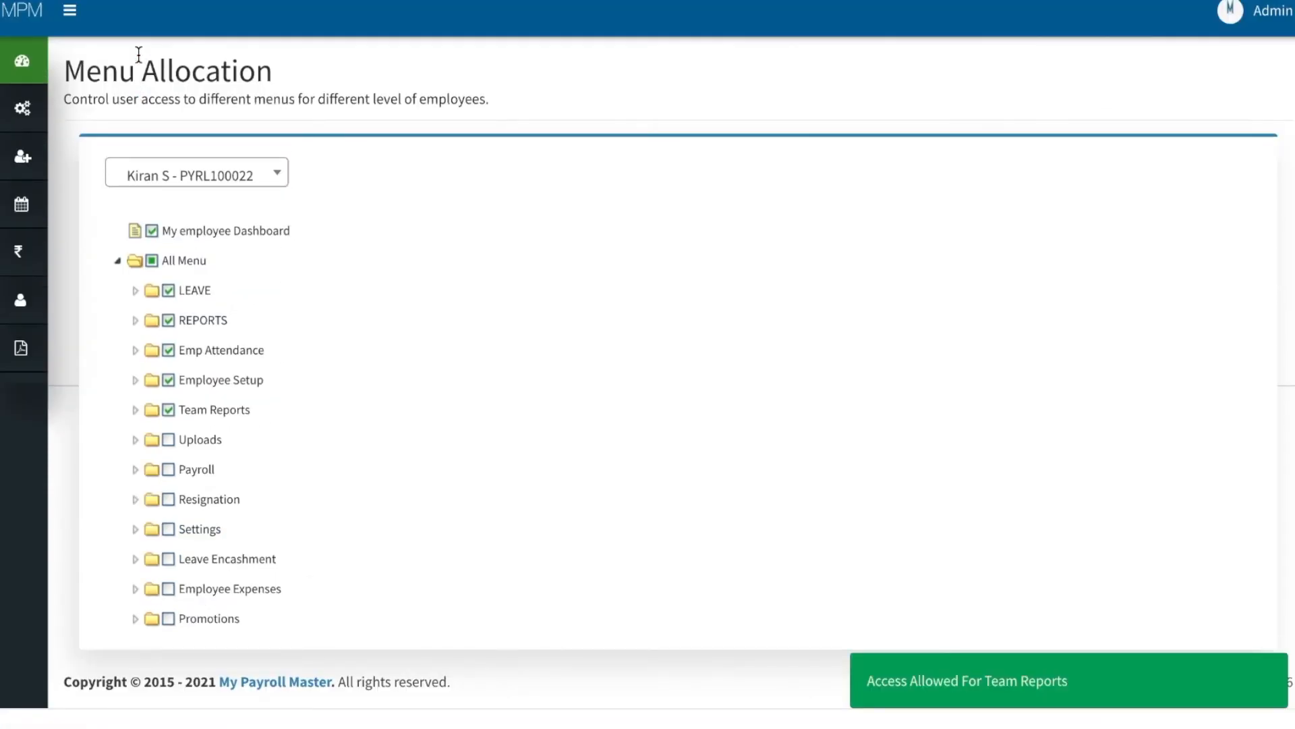
Step: Allow the employee access to the Uploads and Payroll groups, including all their submenus
double_click(211, 446)
scroll(208, 342, "down", 2)
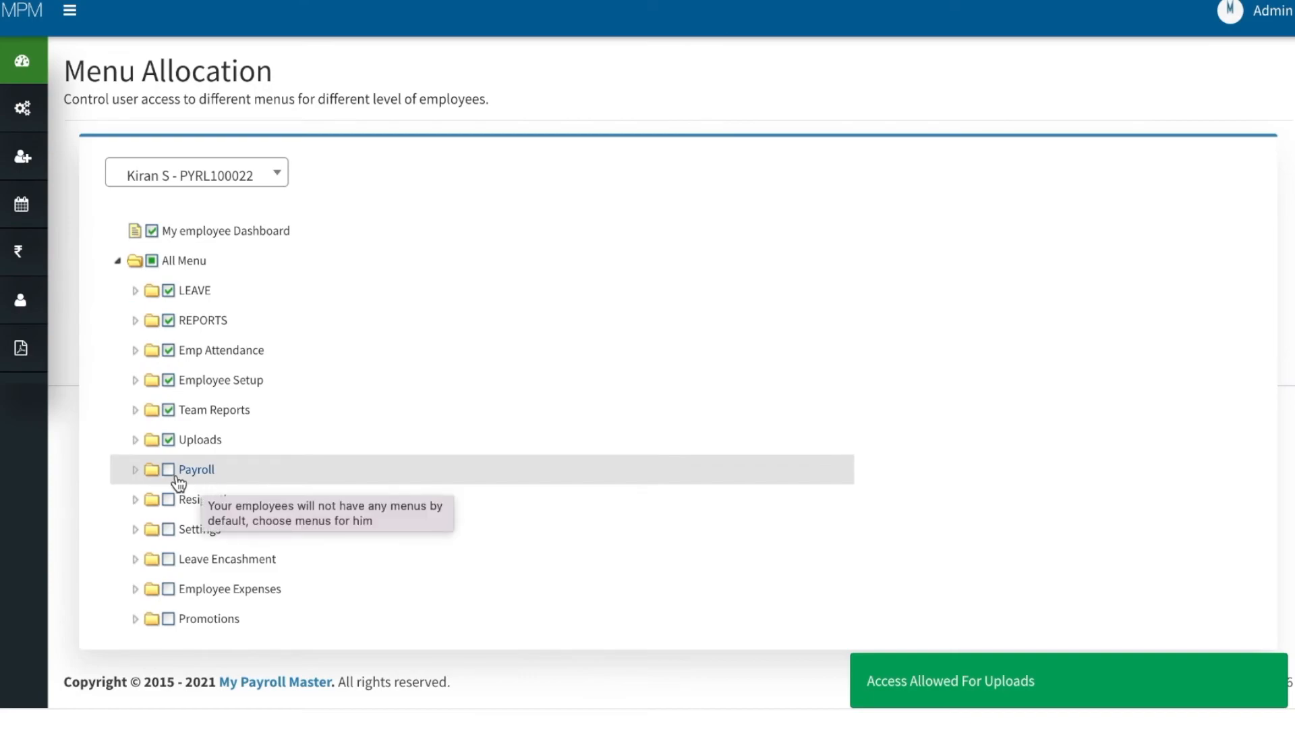
left_click(202, 473)
scroll(207, 438, "down", 1)
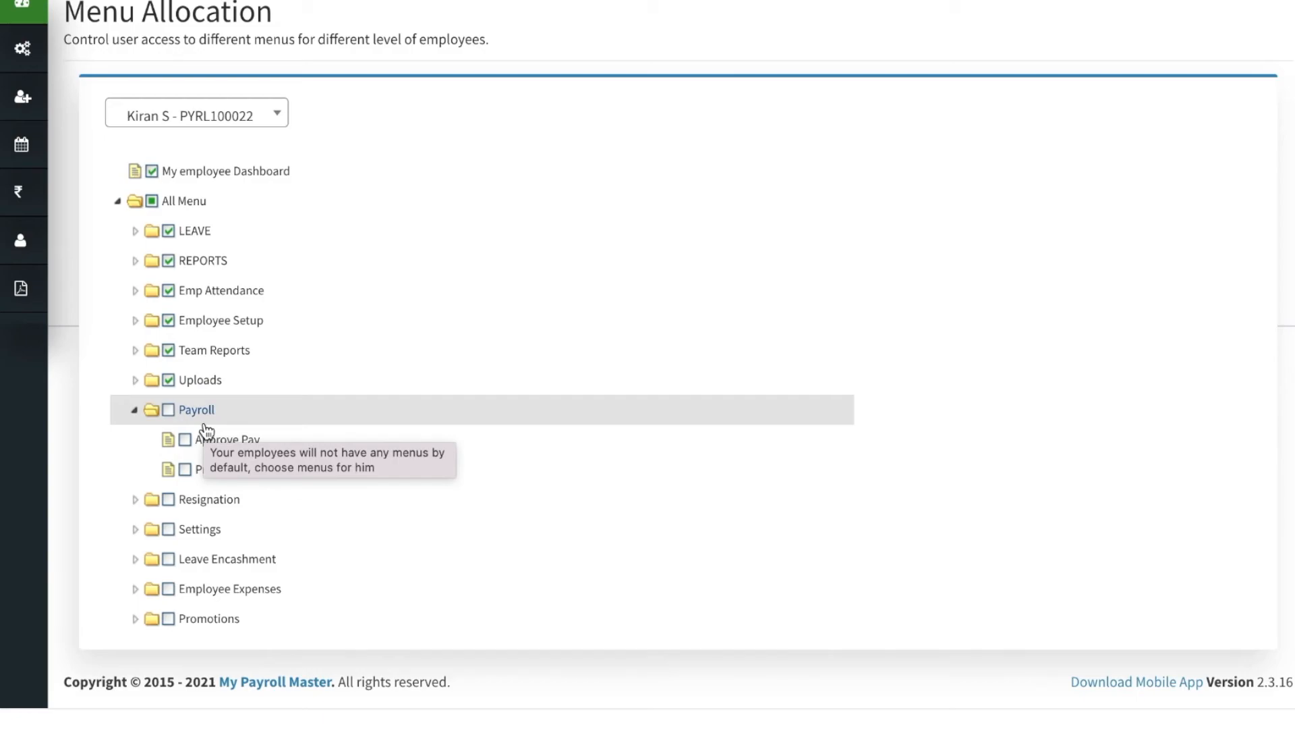
left_click(205, 423)
Step: Allow access to Employees Requests and Resignation Request in the Resignation group, and collapse the group
left_click(282, 512)
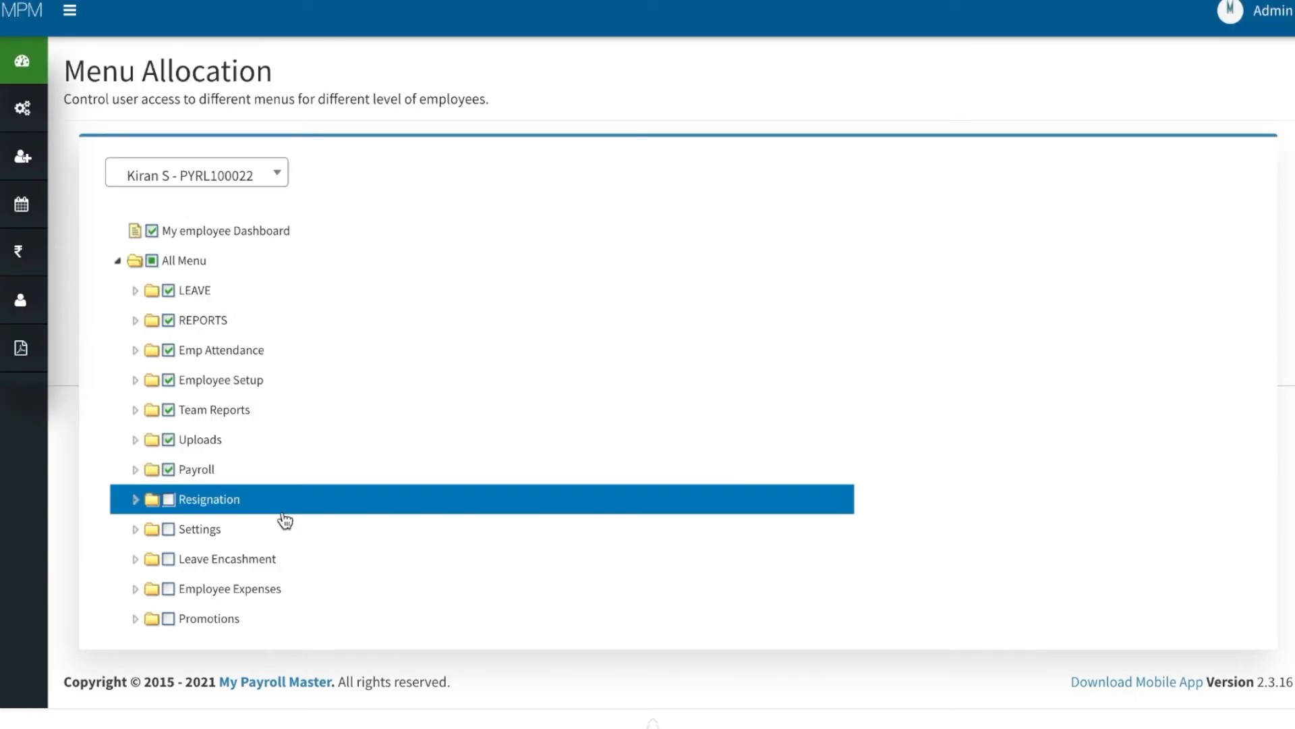
left_click(136, 500)
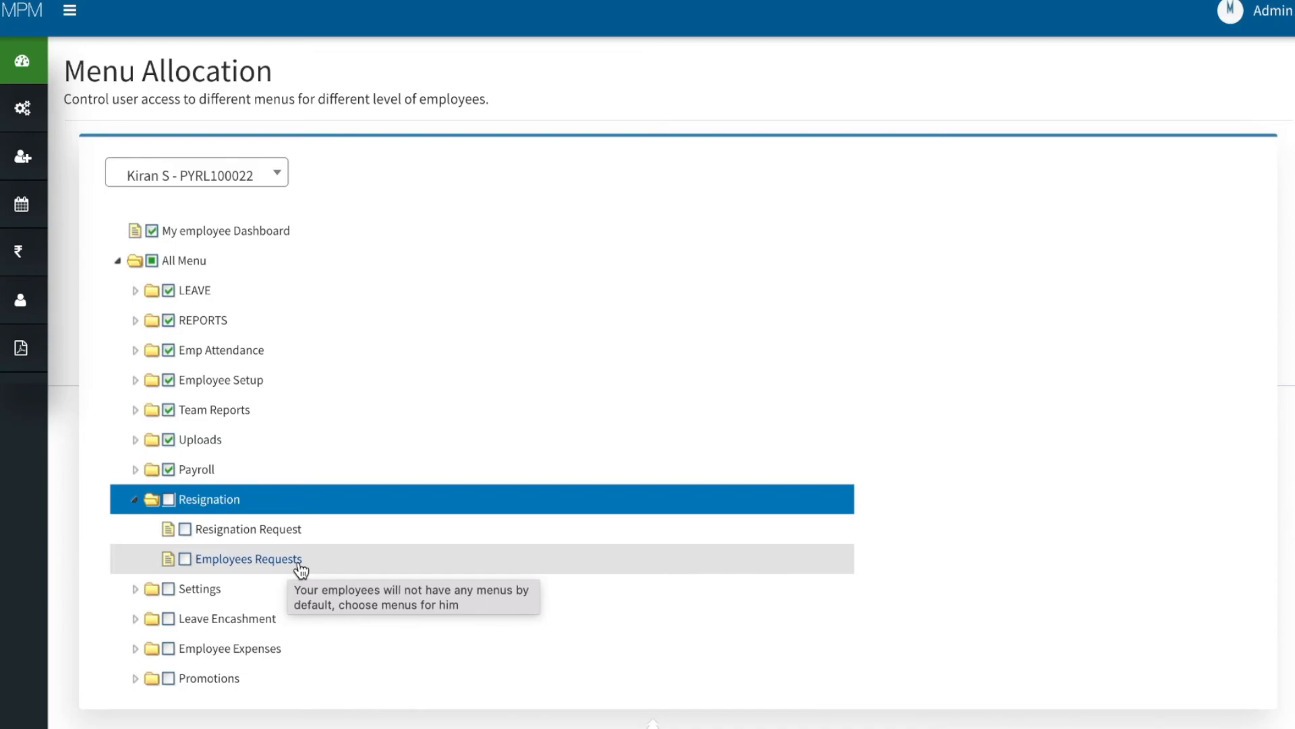
left_click(185, 560)
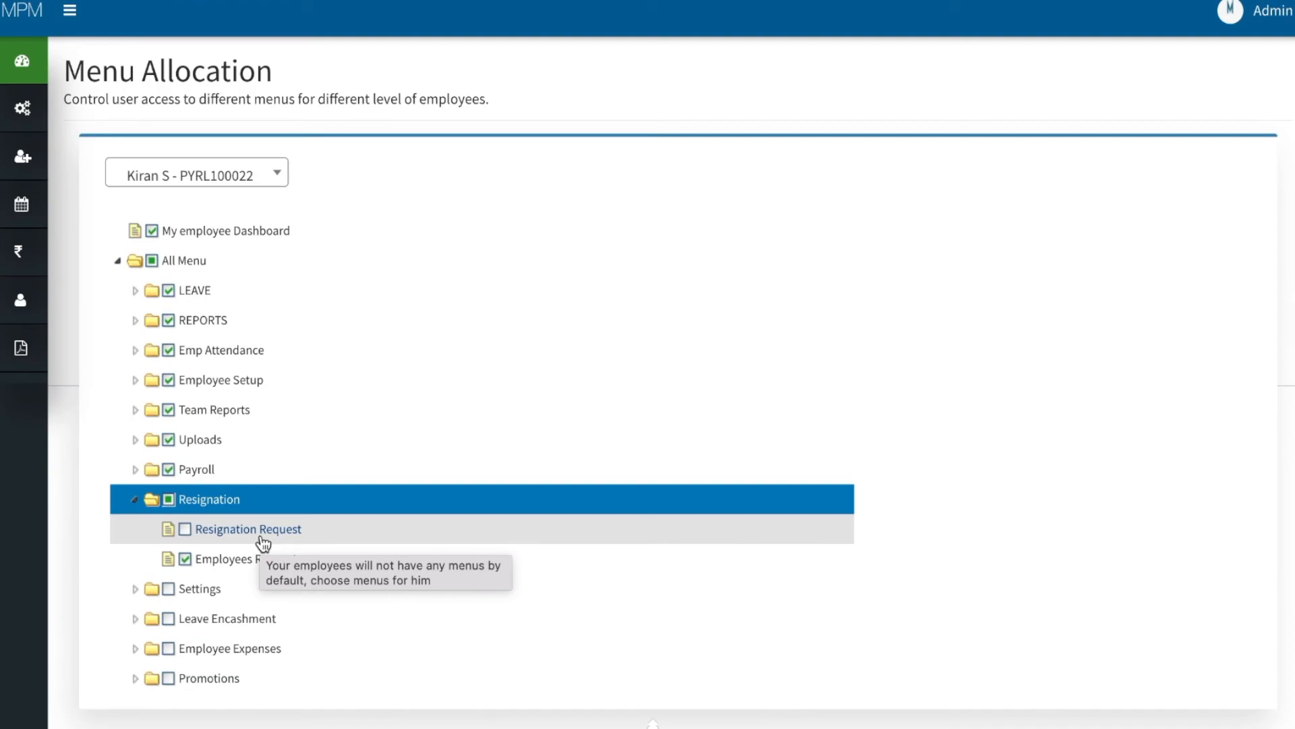
left_click(184, 529)
left_click(136, 500)
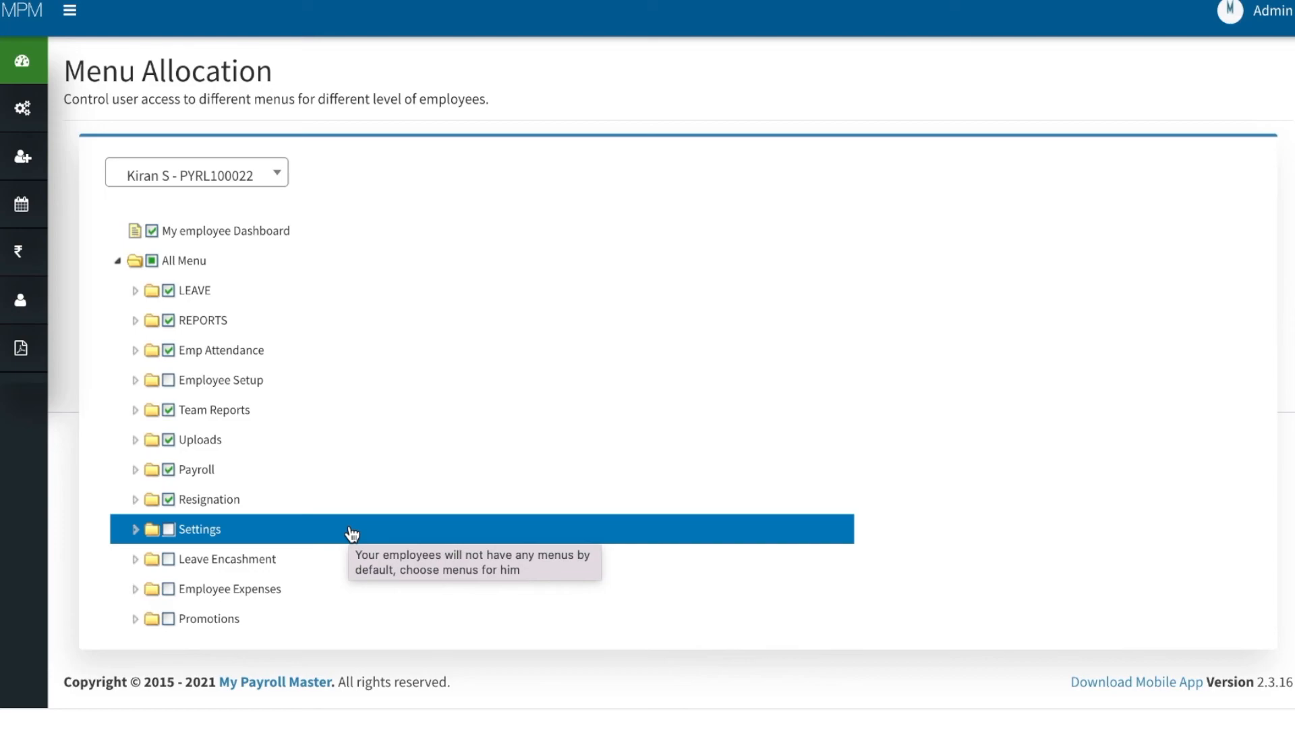
Step: Allow access to the Settings group and to My Encashment Requests and Approve Encashment Requests under Leave Encashment
left_click(169, 529)
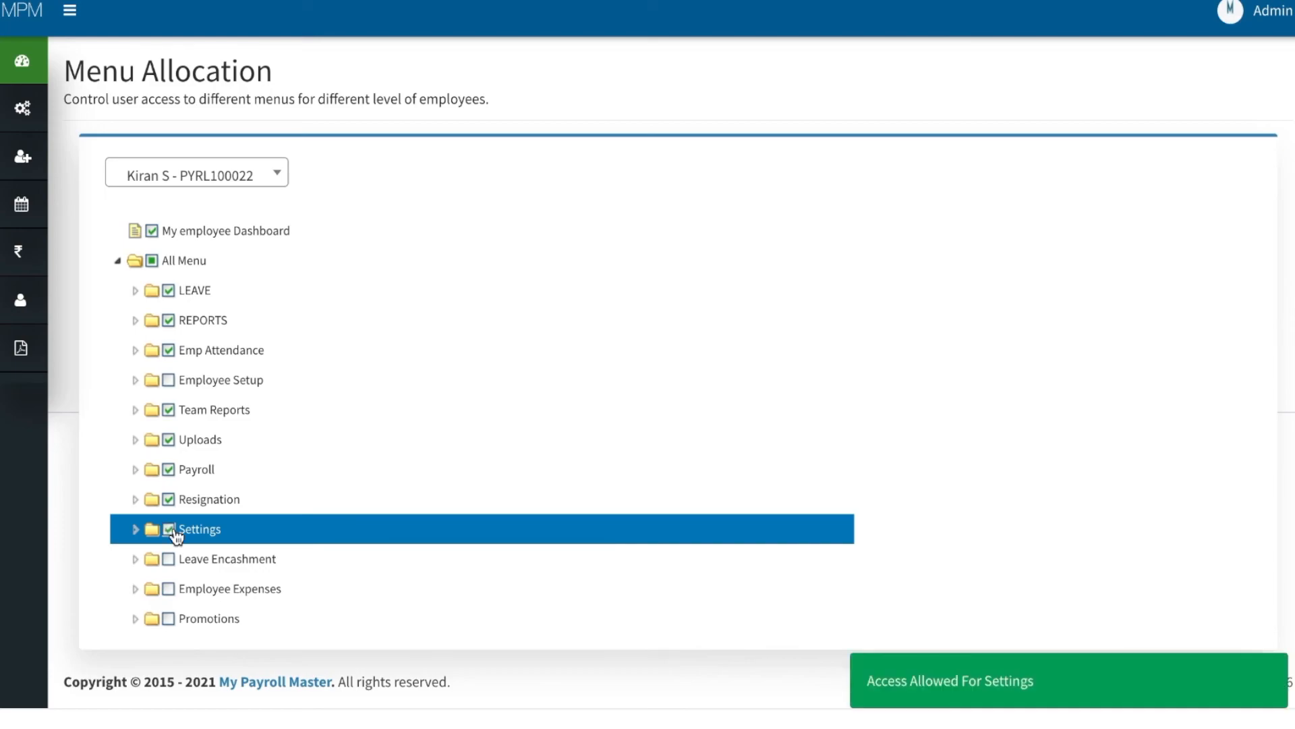
left_click(224, 564)
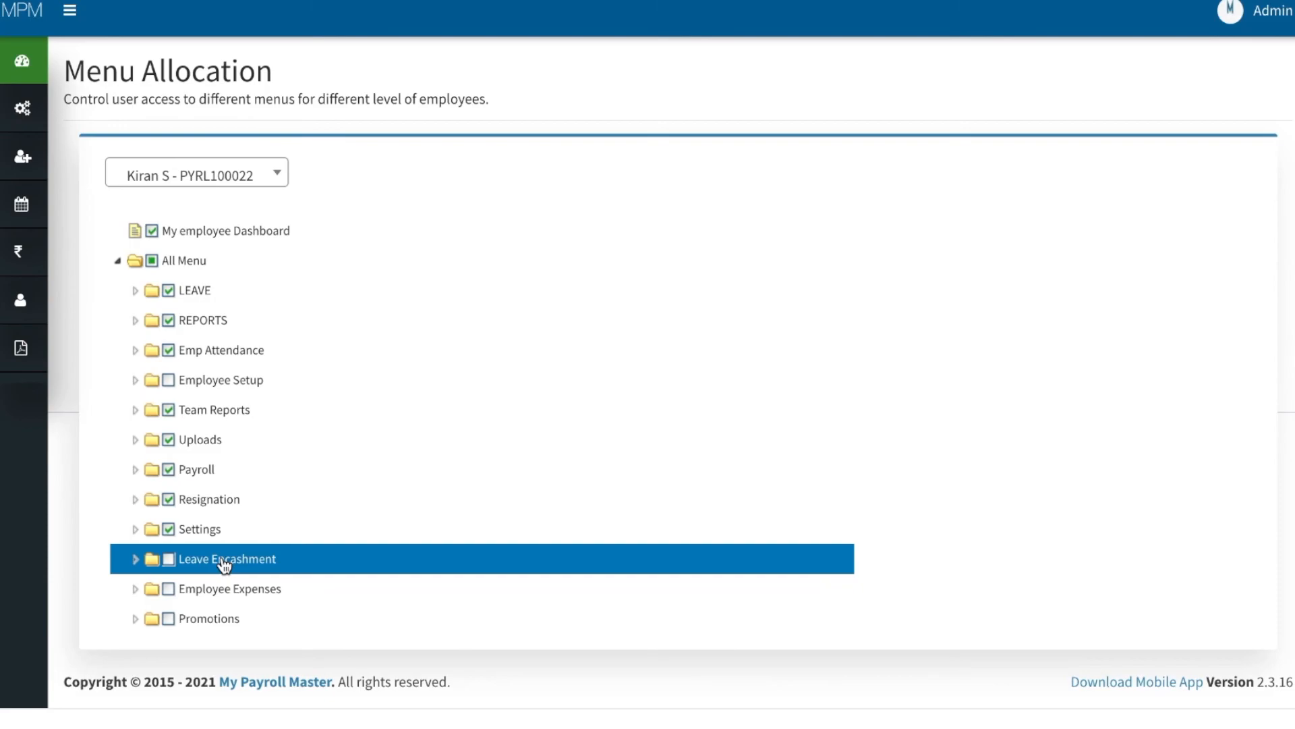
double_click(225, 564)
scroll(171, 558, "down", 1)
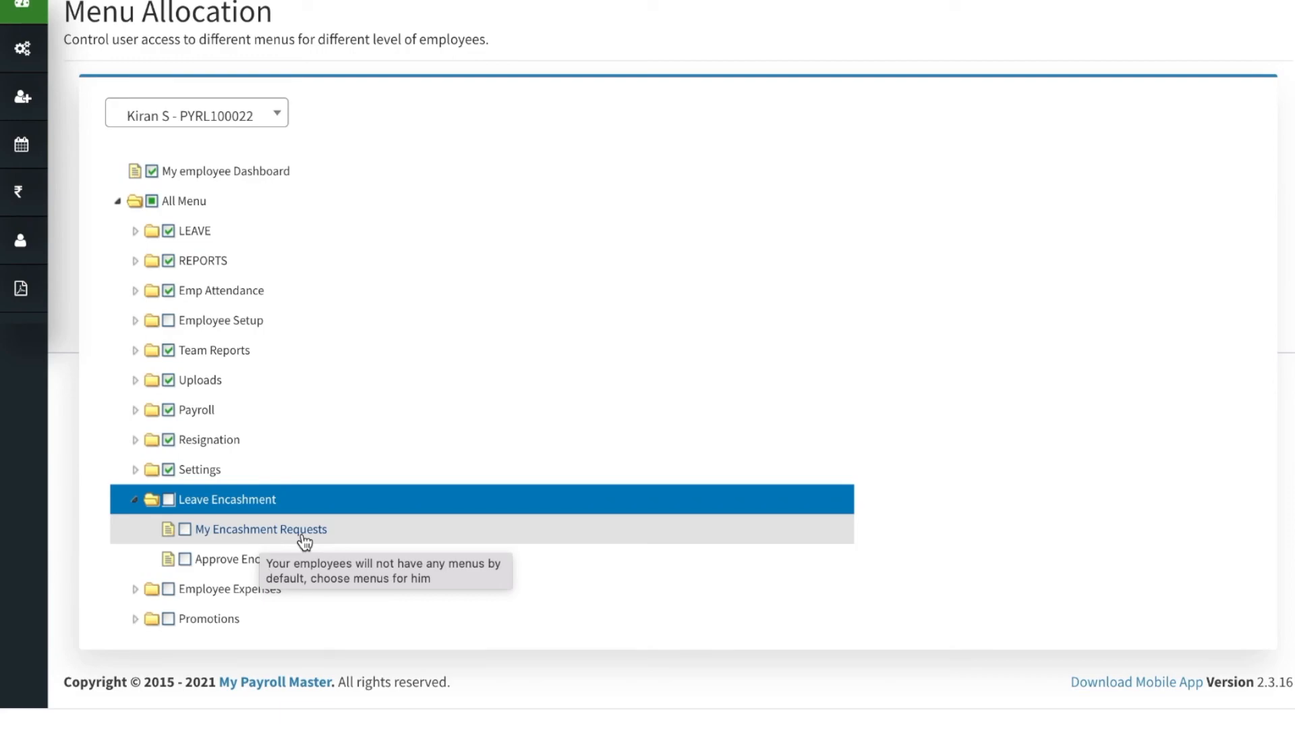
left_click(185, 530)
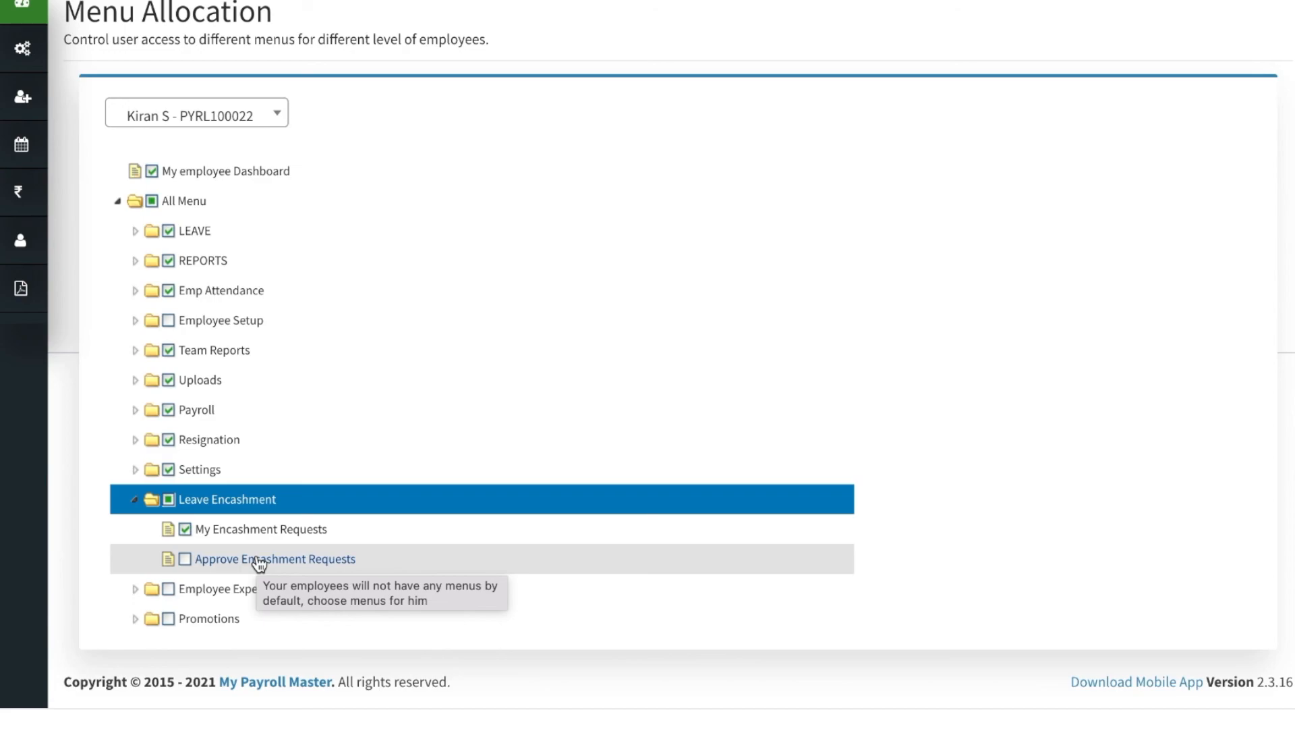
left_click(185, 559)
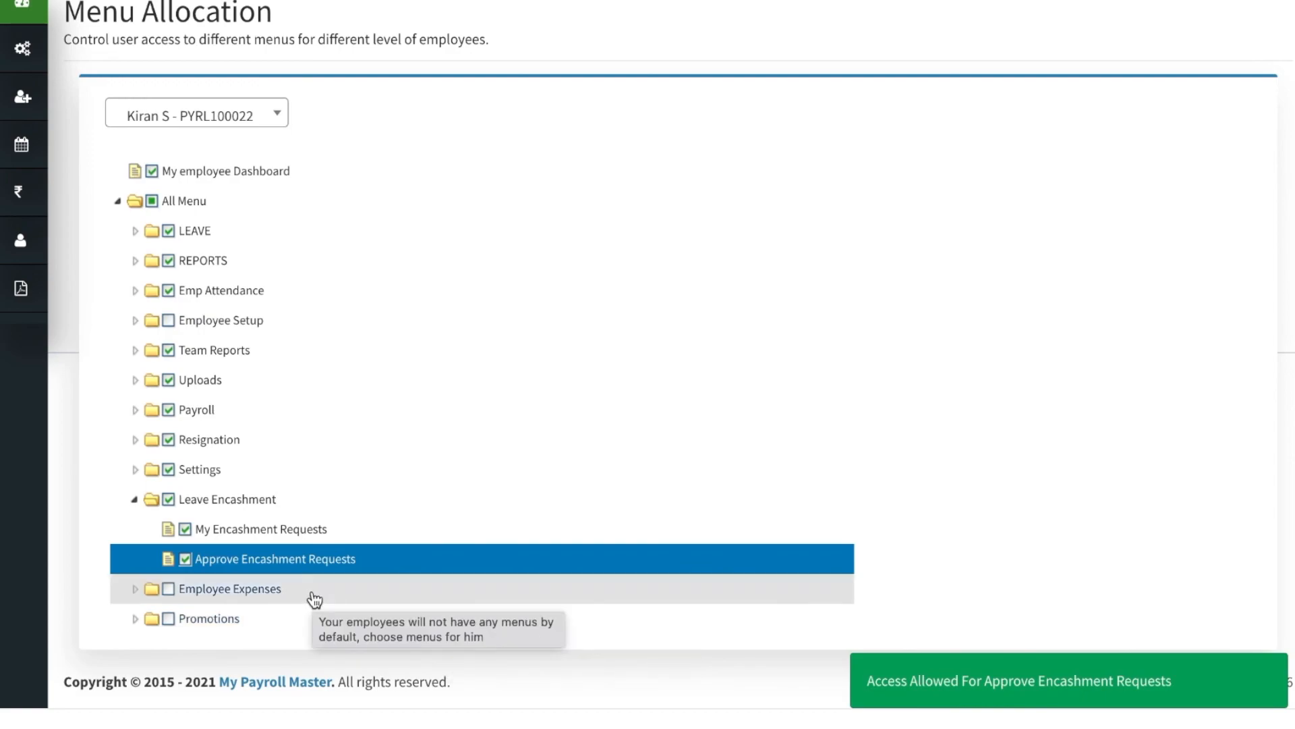
Step: Allow access to Expense Requests and Manage Expenses under Employee Expenses, and to the whole Promotions group
left_click(137, 591)
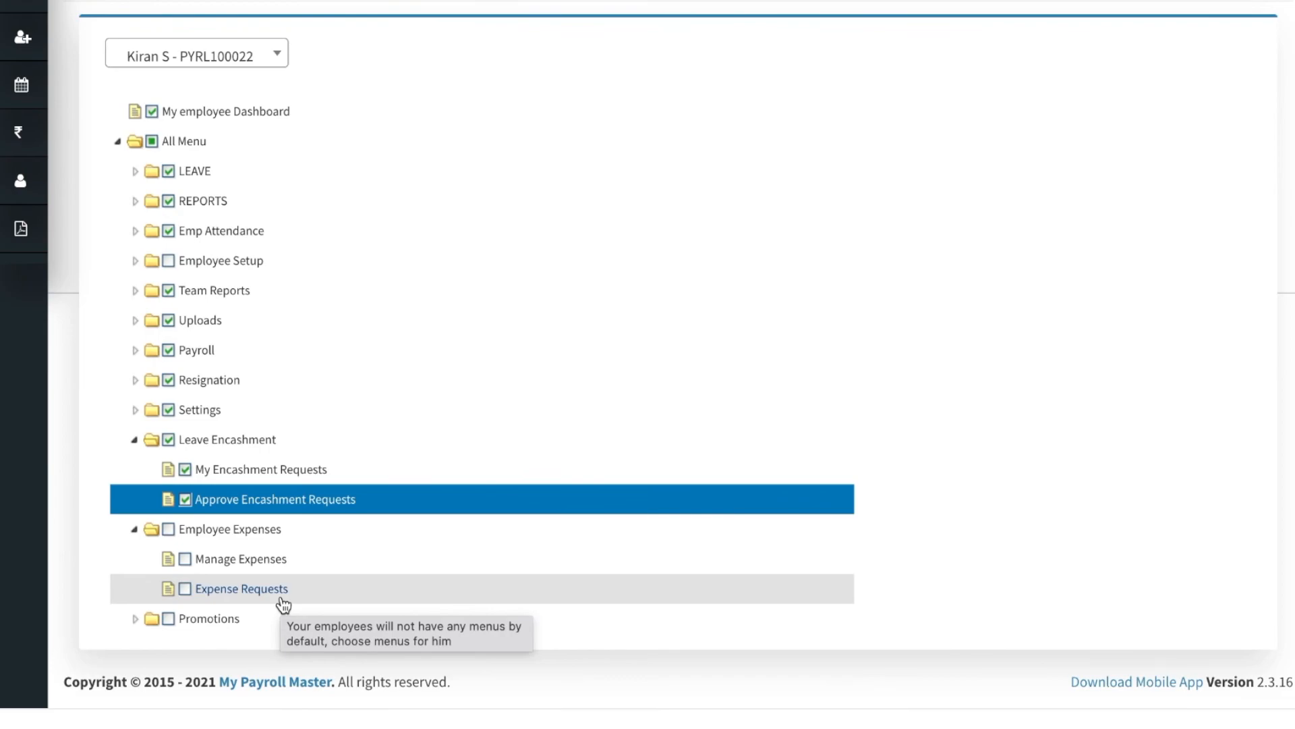
left_click(186, 589)
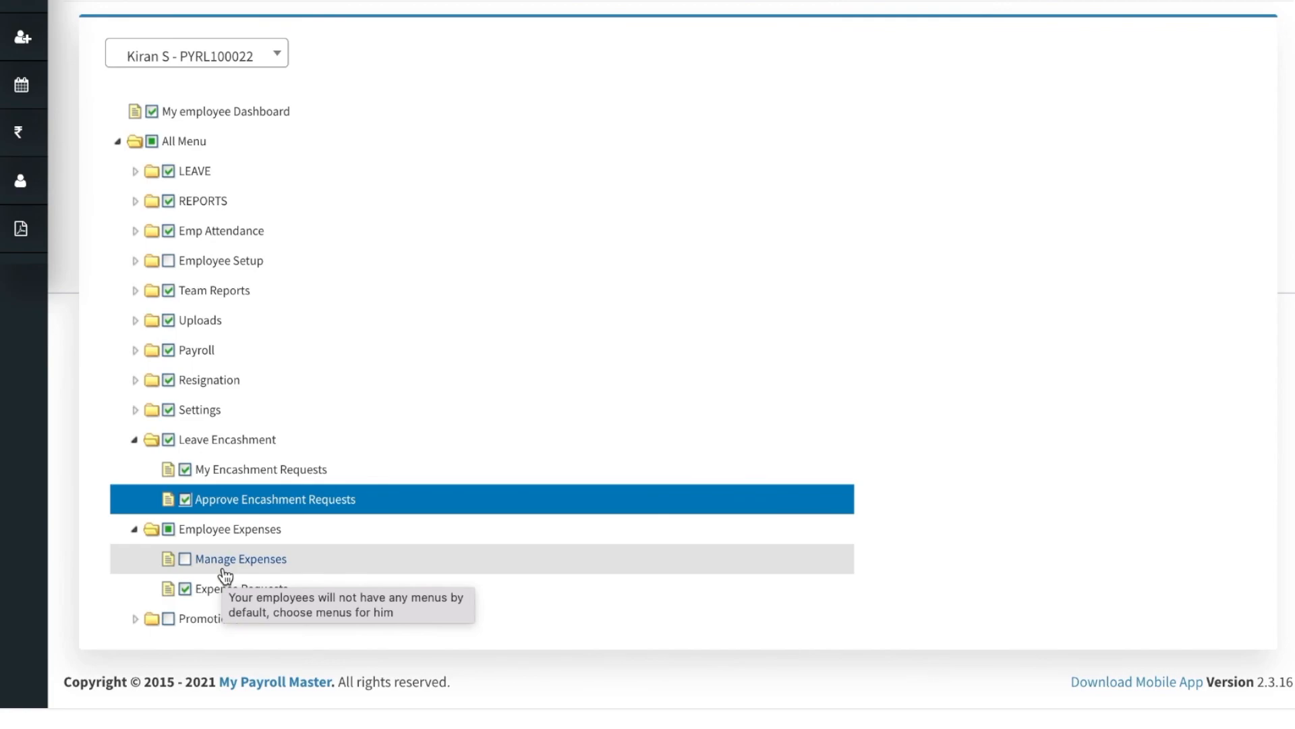
left_click(187, 564)
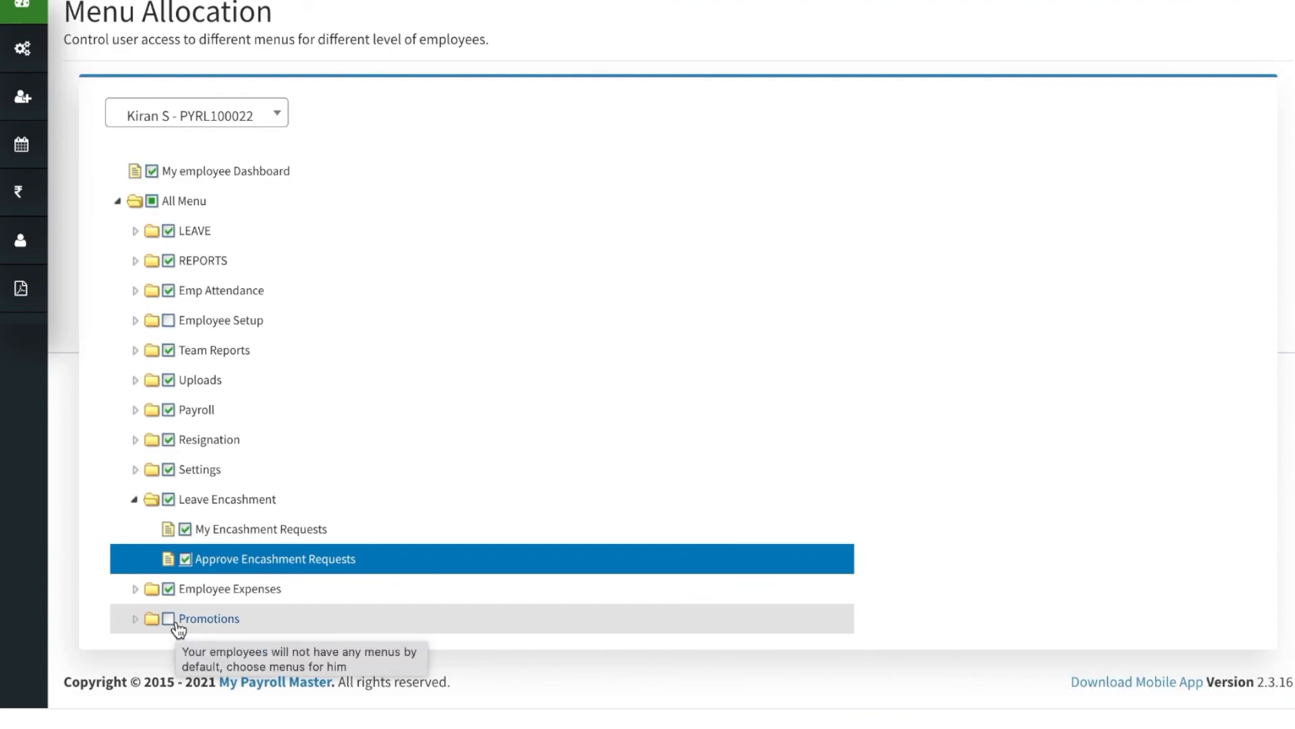
left_click(170, 621)
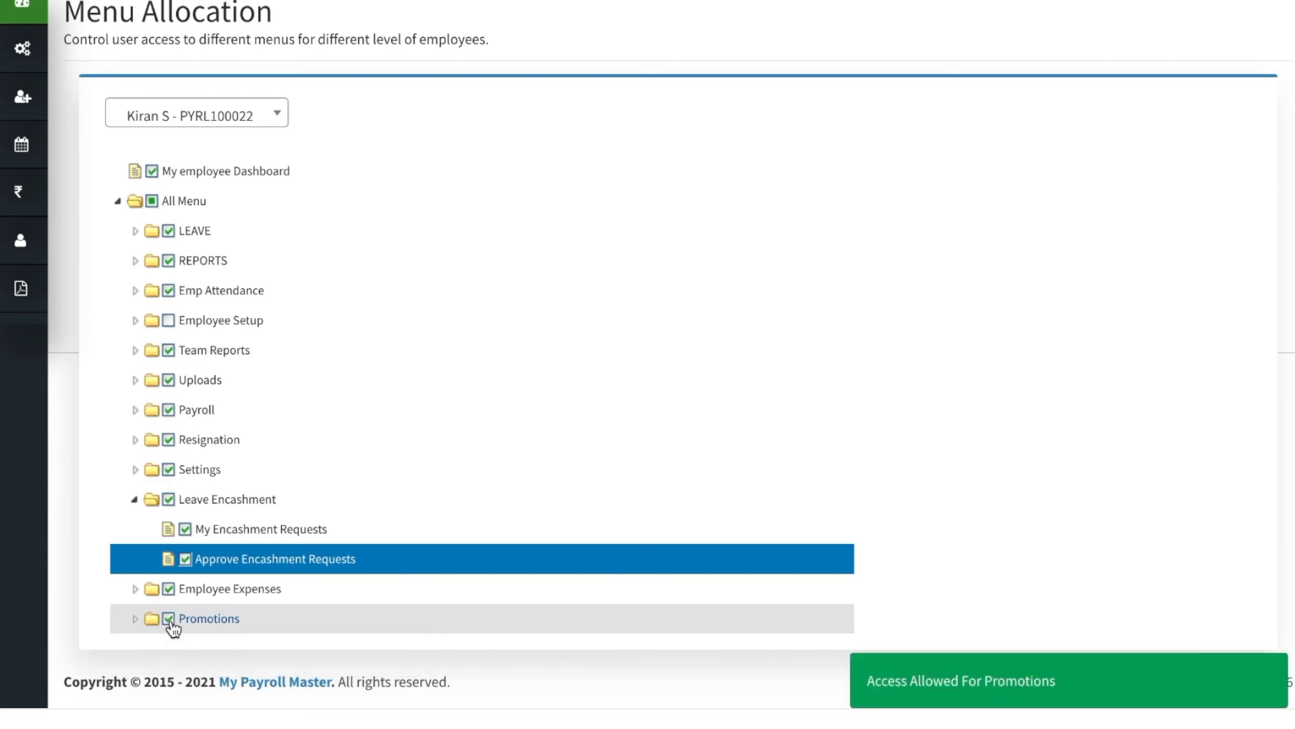